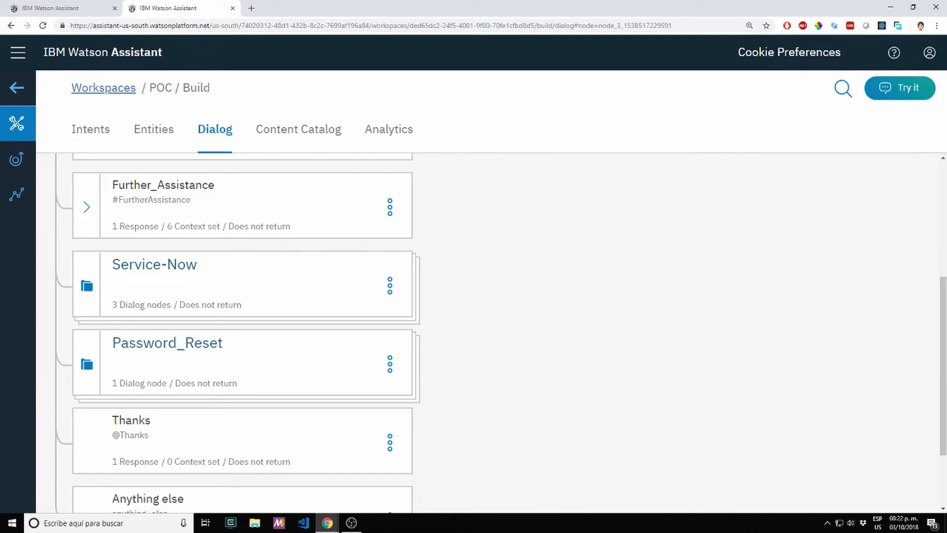
Expand the Service-Now folder in the dialog tree and review its ticket nodes
left_click(87, 286)
scroll(242, 315, "down", 3)
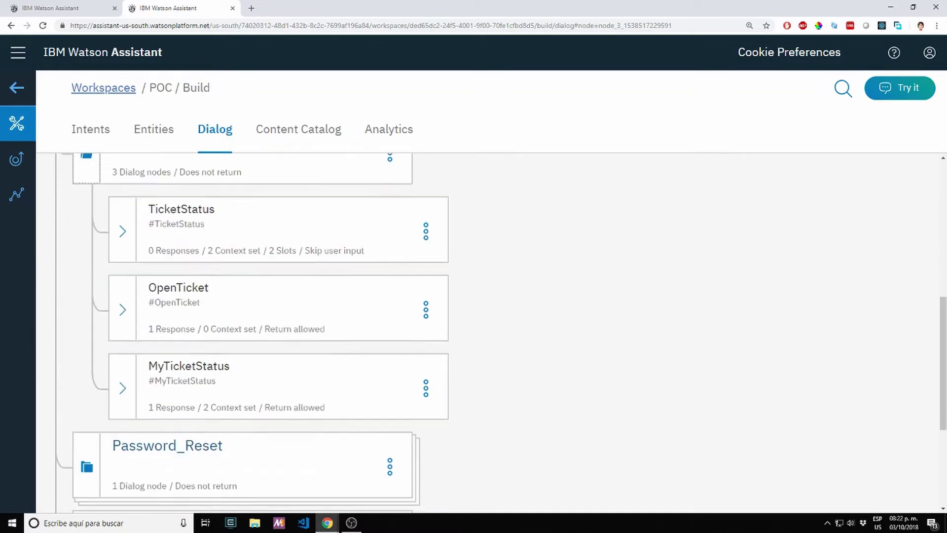
scroll(242, 316, "up", 2)
left_click(87, 236)
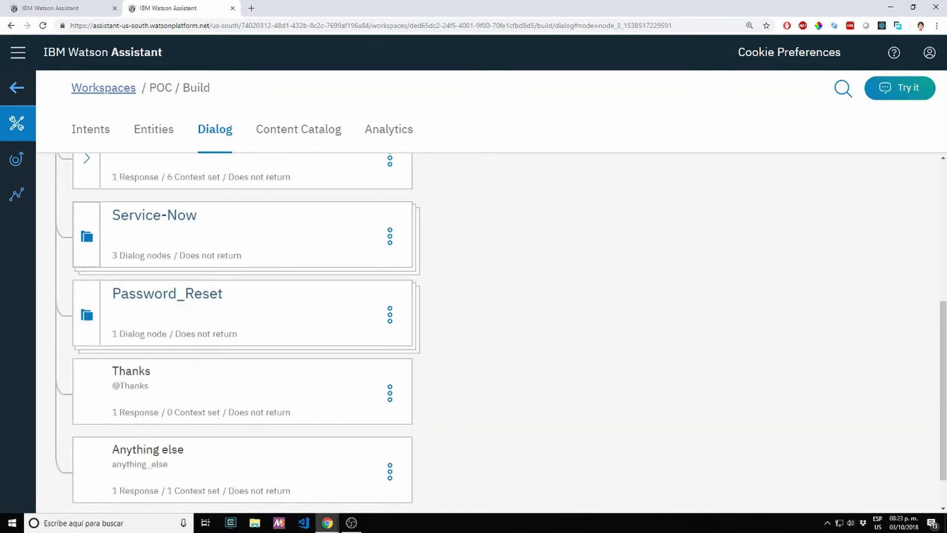
left_click(87, 237)
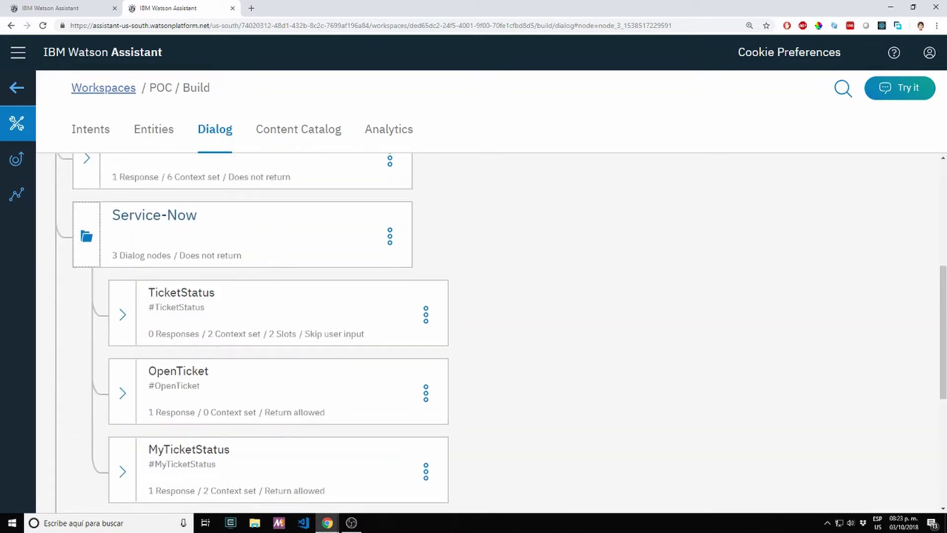
scroll(247, 330, "down", 2)
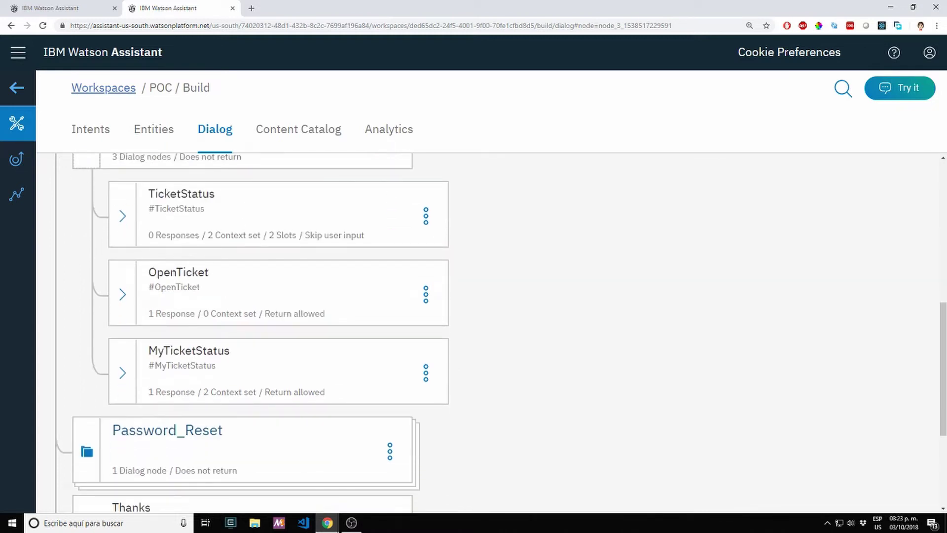
Review the Password_Reset folder and its PasswordReset child nodes, and collapse both dialog folders
left_click(87, 452)
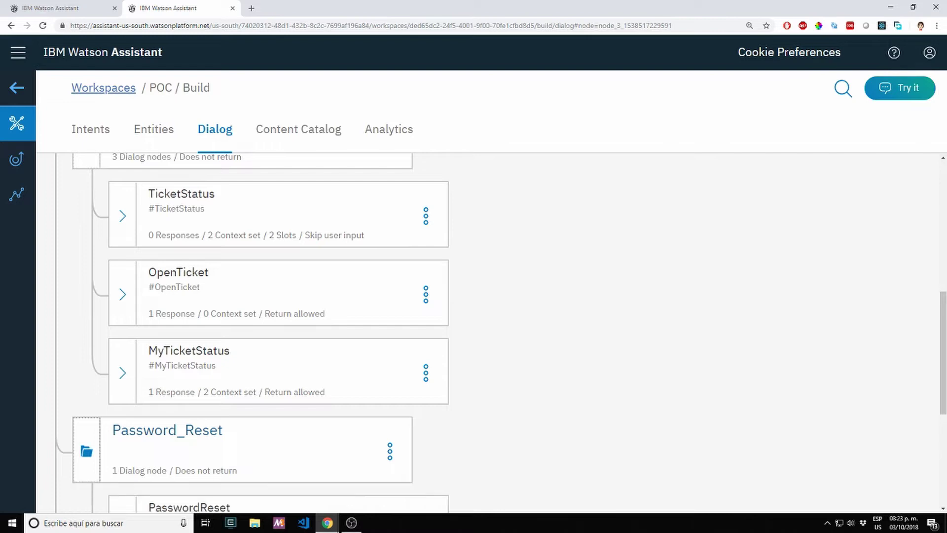
scroll(87, 451, "down", 2)
left_click(123, 431)
scroll(123, 431, "down", 3)
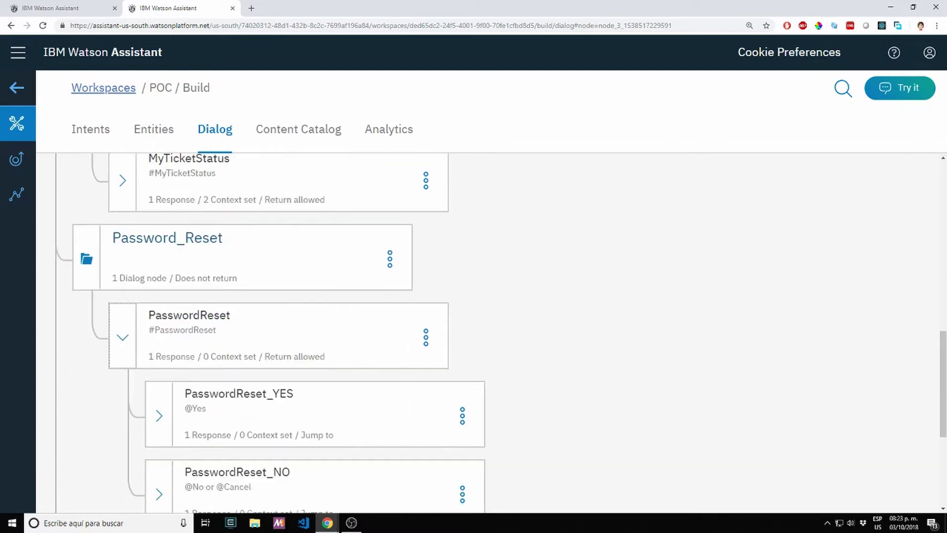
left_click(122, 284)
left_click(87, 205)
scroll(87, 205, "up", 6)
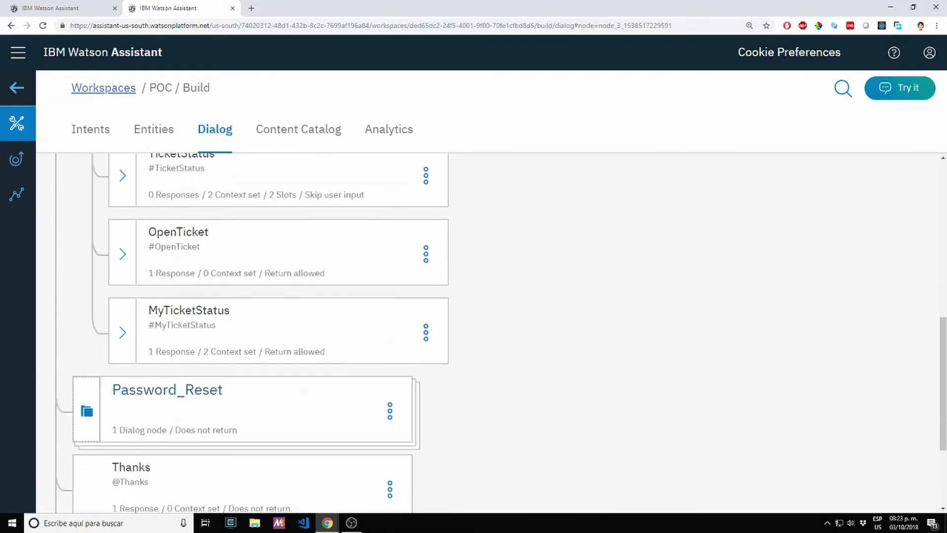
left_click(86, 248)
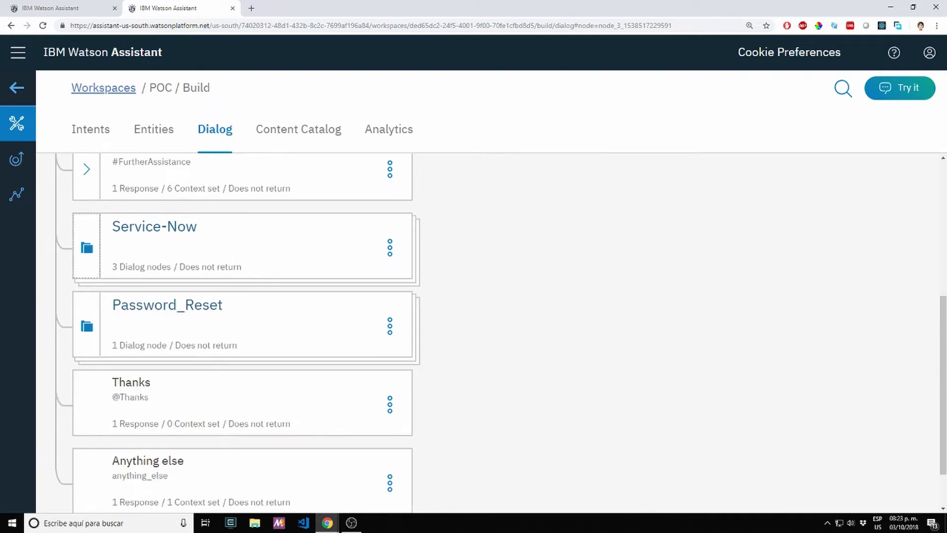
scroll(87, 248, "up", 6)
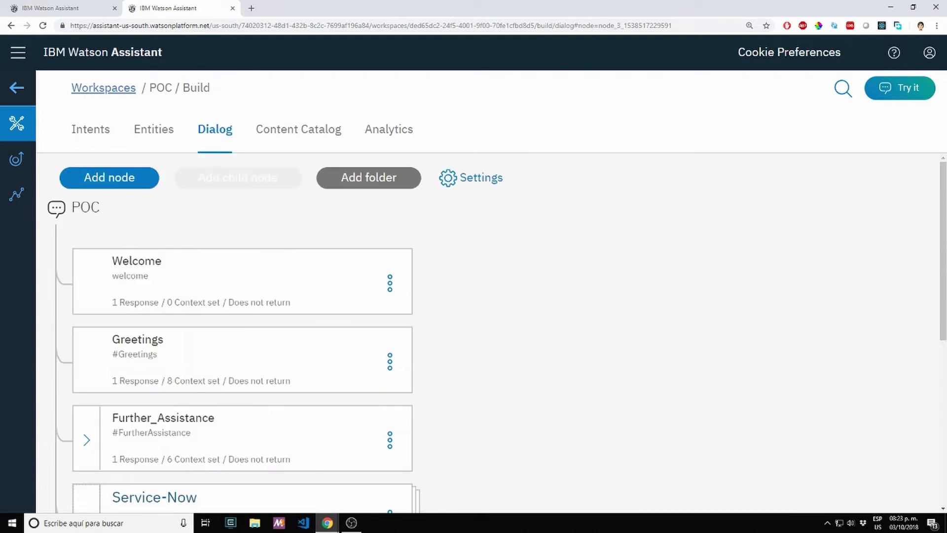
Look at the other workspace's intents, and switch to ServiceNow to show the incidents list
left_click(67, 9)
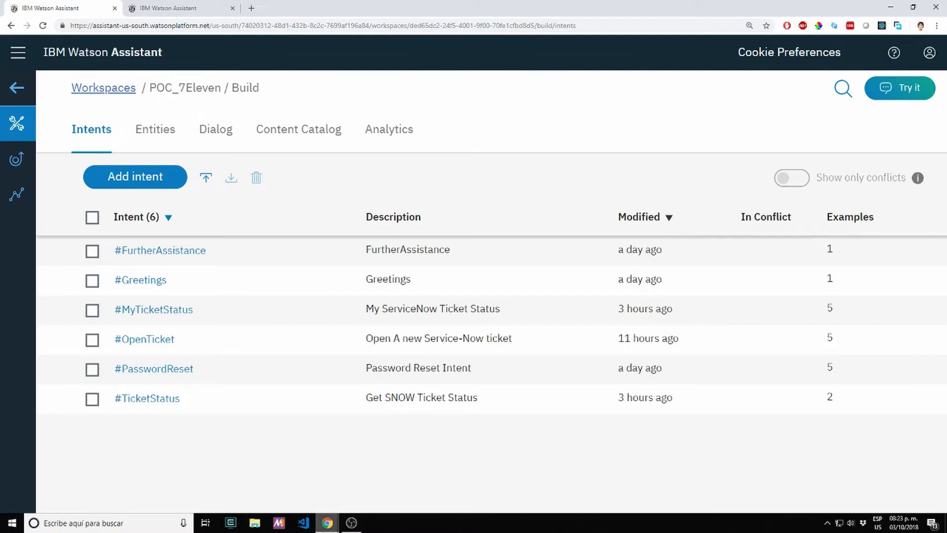
mouse_move(327, 523)
left_click(274, 481)
left_click(380, 479)
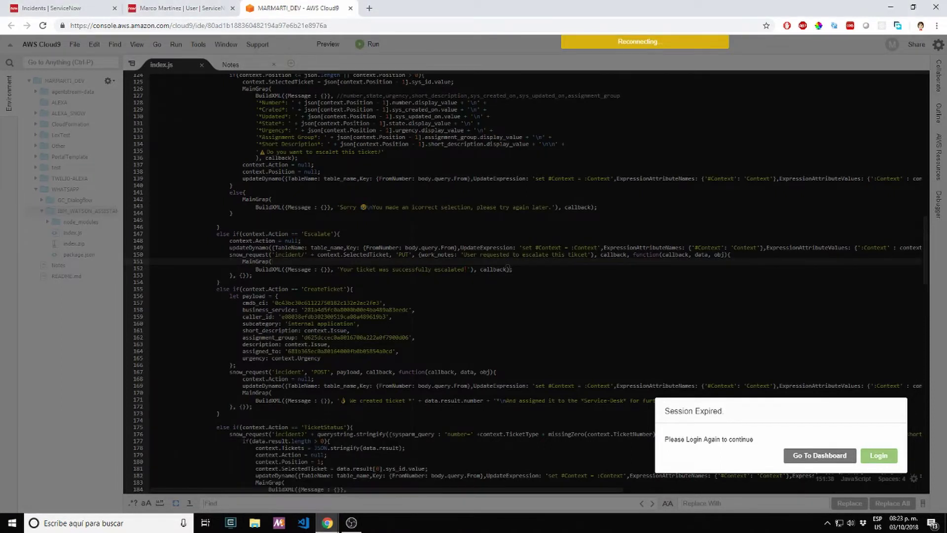
left_click(180, 8)
left_click(68, 8)
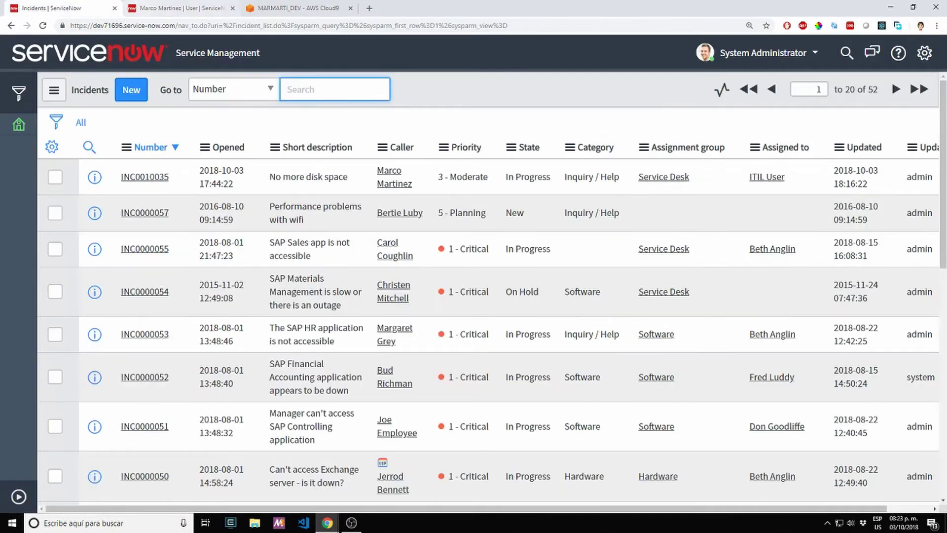
Examine the Whatsapp field in the caller's ServiceNow user record
key("ctrl+Tab")
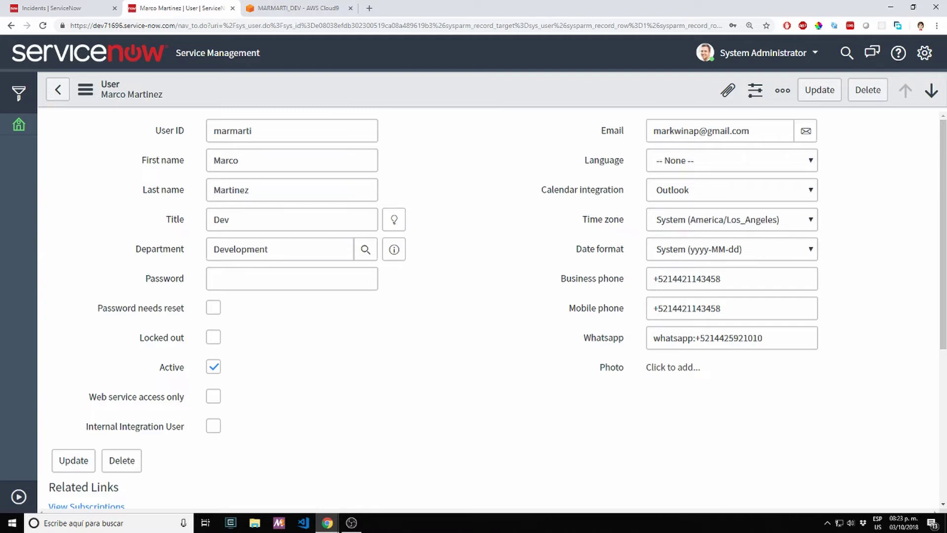
left_click_drag(584, 338, 769, 338)
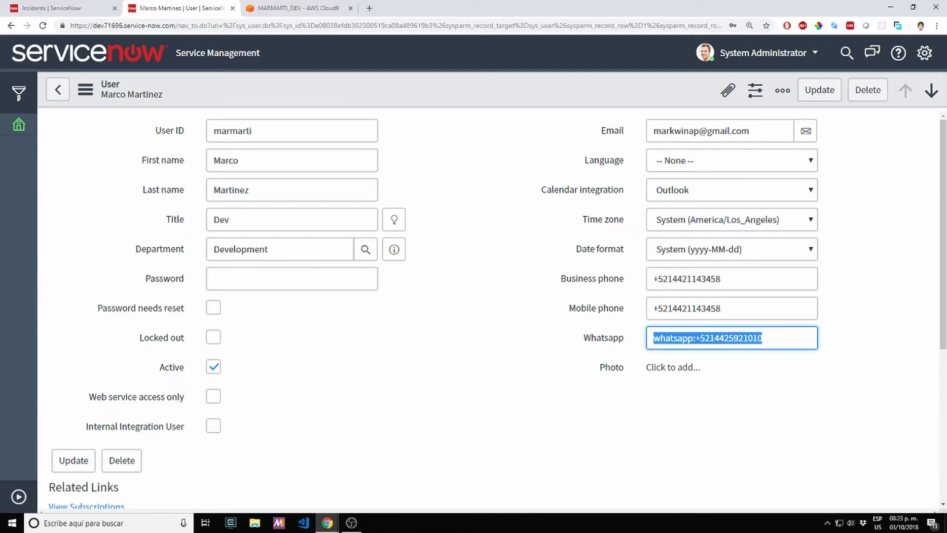
left_click(776, 338)
left_click(770, 395)
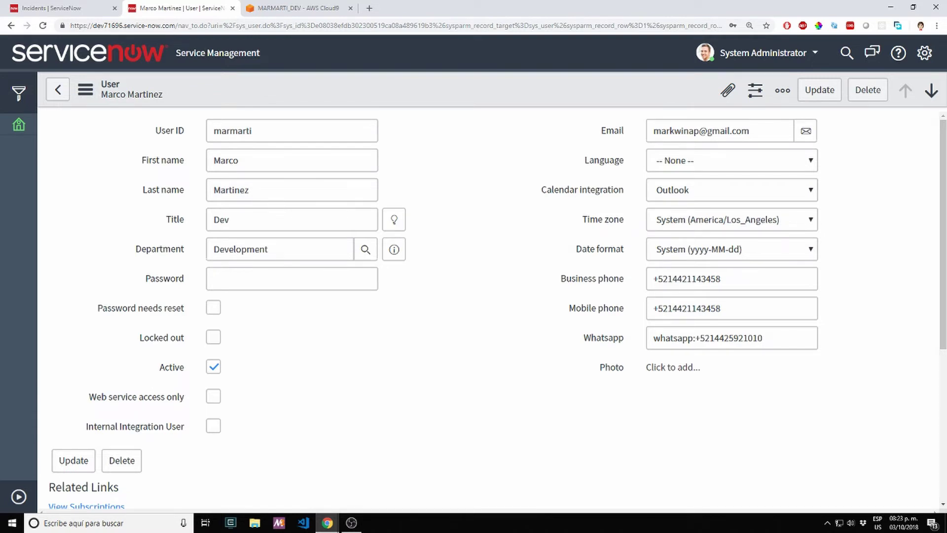
Return to the incidents list and check the caller of the newest incident
key("ctrl+shift+Tab")
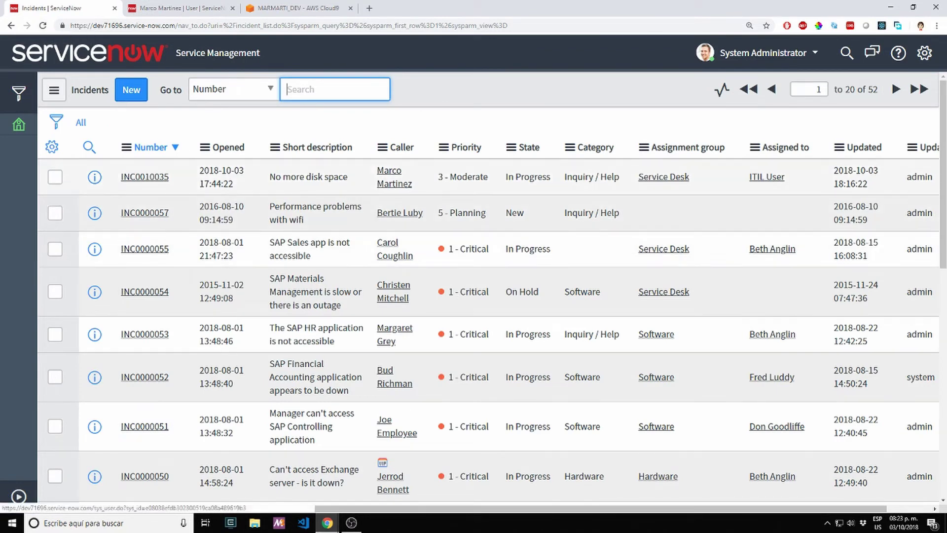
left_click_drag(414, 184, 376, 171)
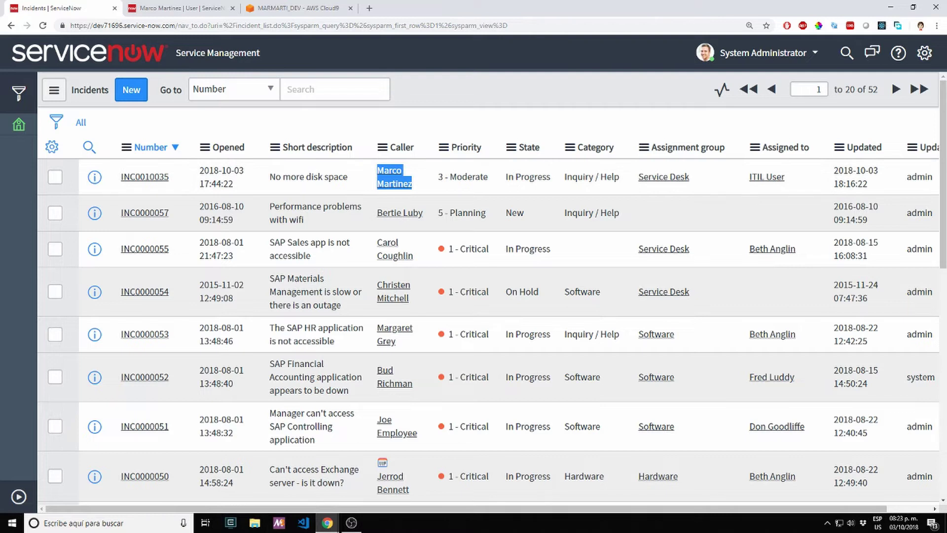
left_click(378, 122)
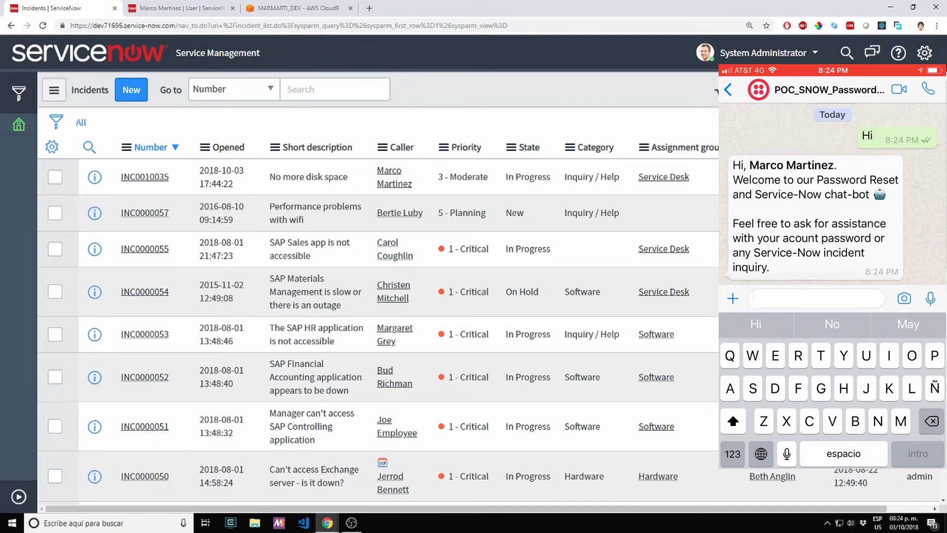
Send the WhatsApp chatbot "I want to reset my password" and confirm with "Yes"
type("I wat")
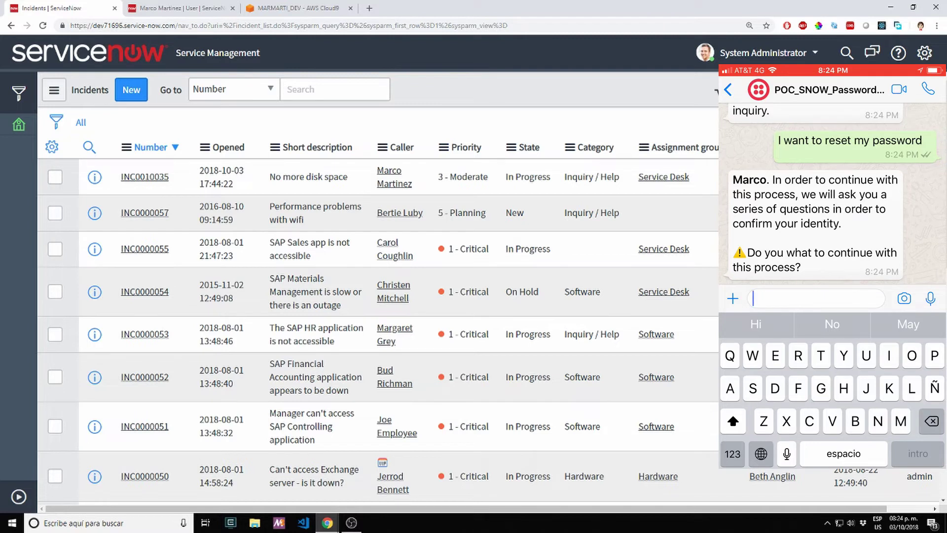
type("Yes")
key("Return")
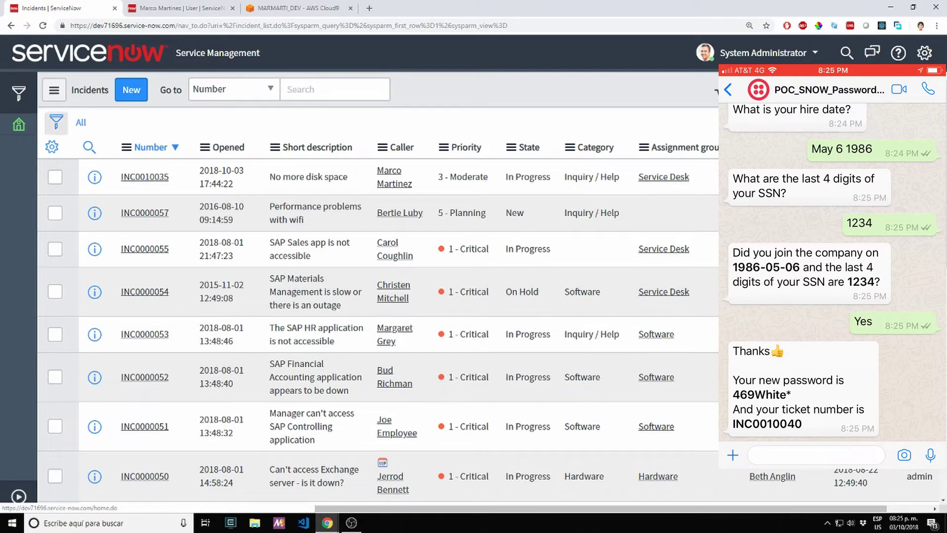
Reload the full incidents list and check the short description and number of the newest incident
left_click(81, 123)
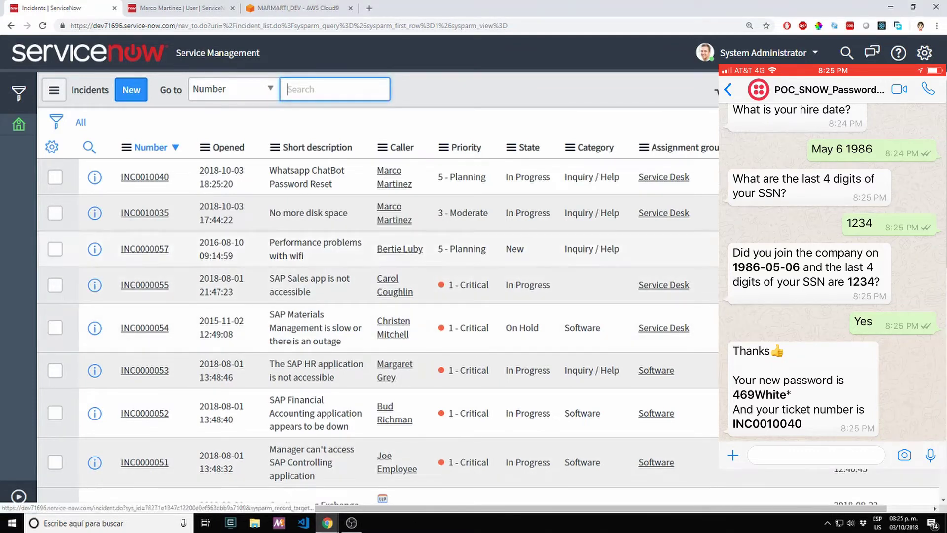
left_click_drag(335, 184, 269, 170)
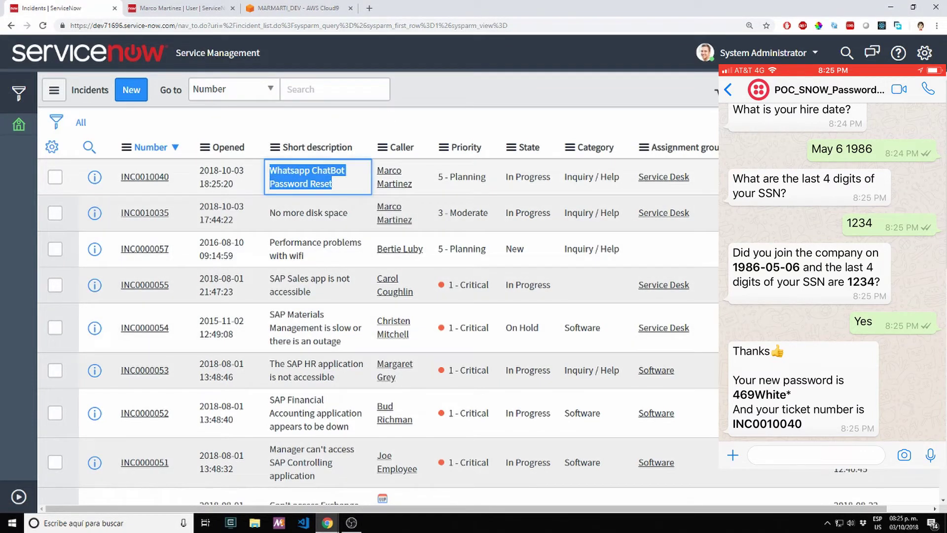
left_click_drag(171, 177, 120, 177)
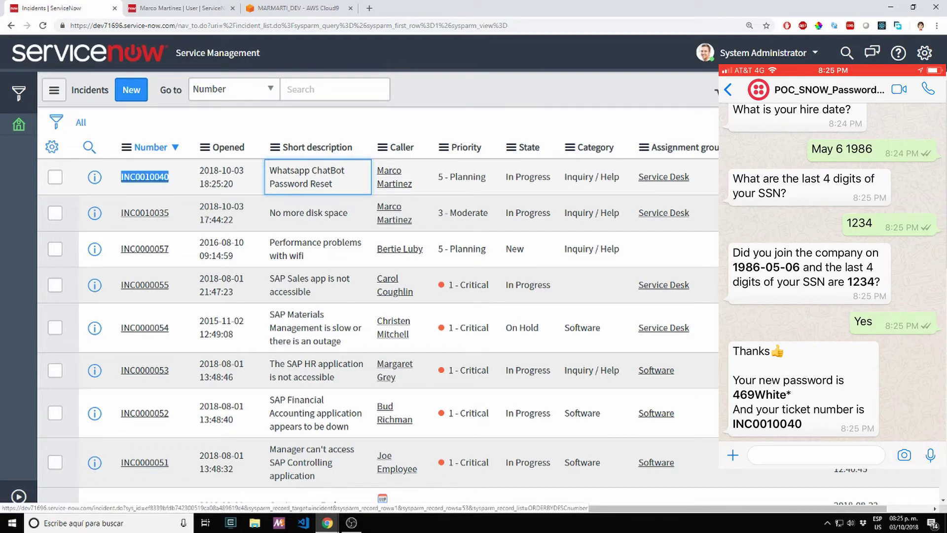
Reply "Thanks" to the chatbot in the WhatsApp conversation
left_click(816, 455)
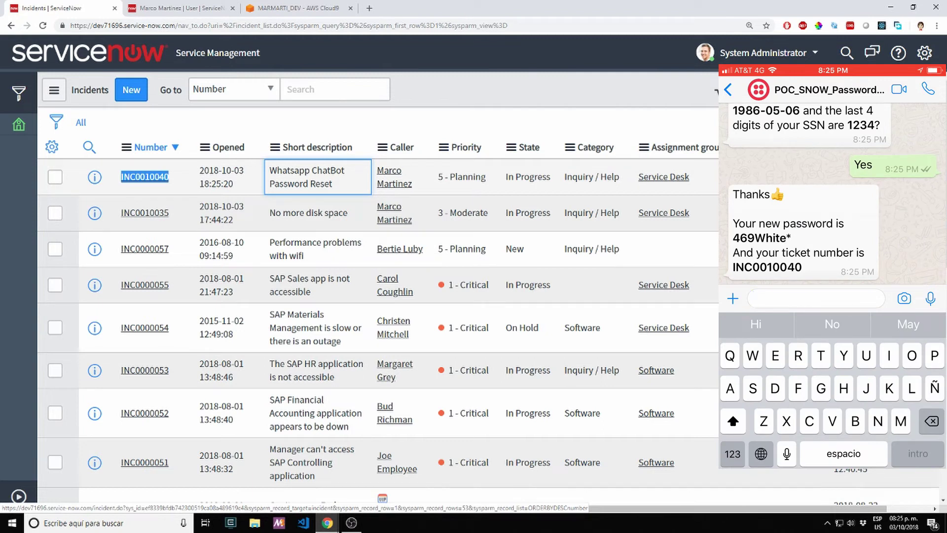
type("Thanks")
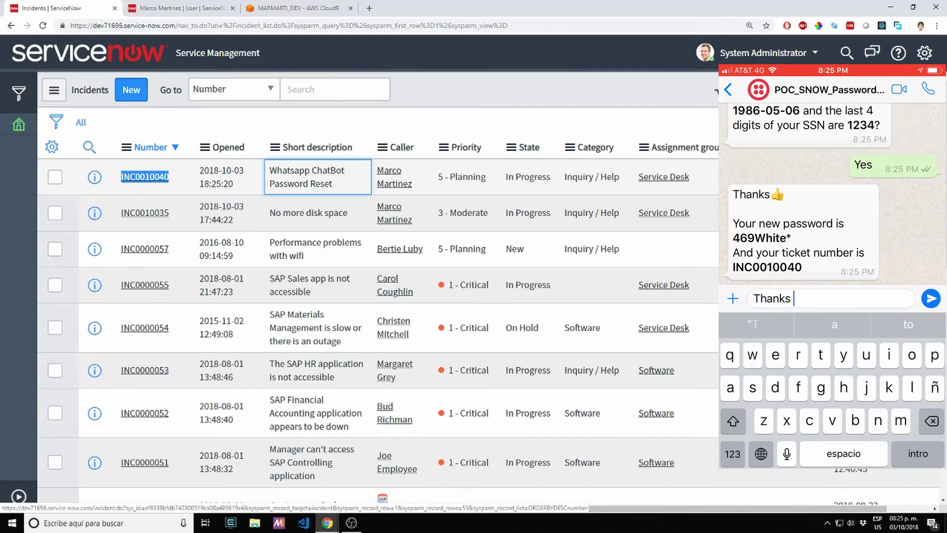
left_click(932, 299)
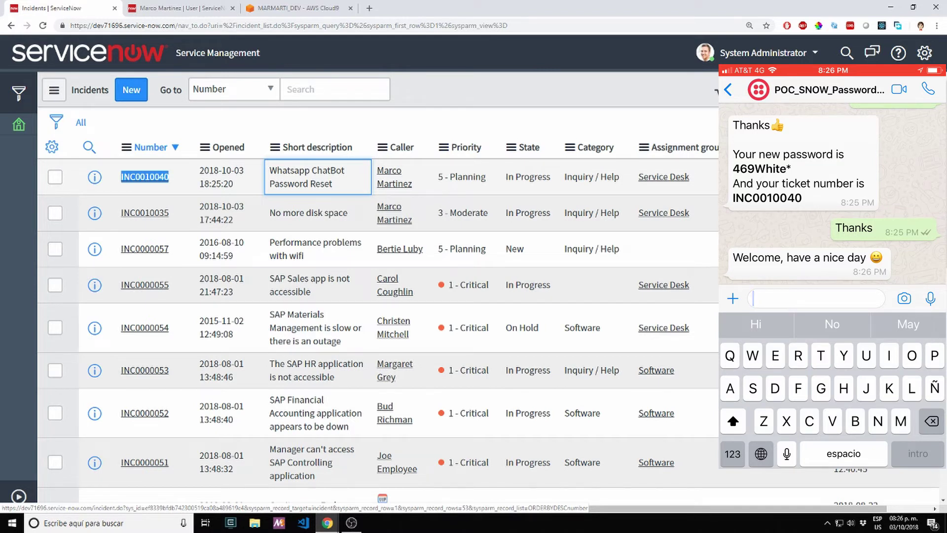
Send the chatbot "I want to open a new ticket" and confirm the request with "Yes"
type("I w")
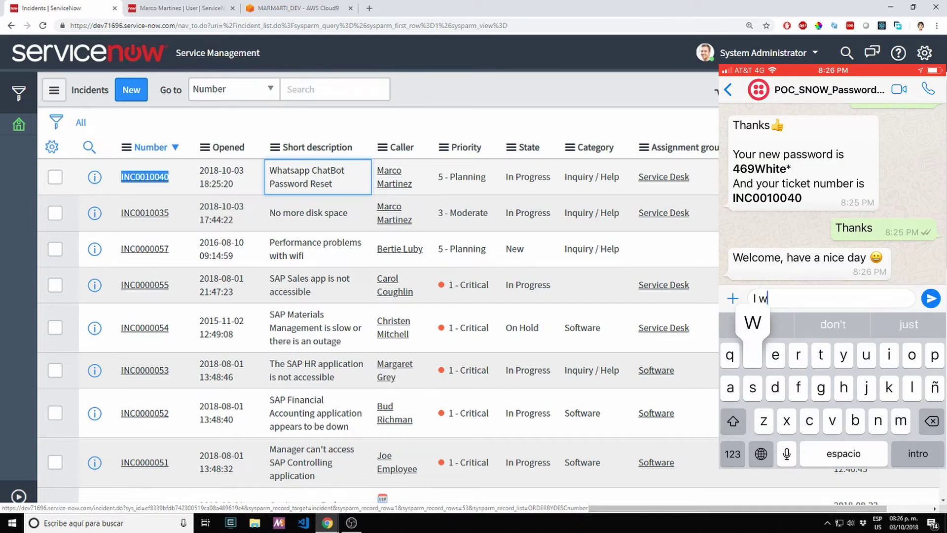
type("ant to ")
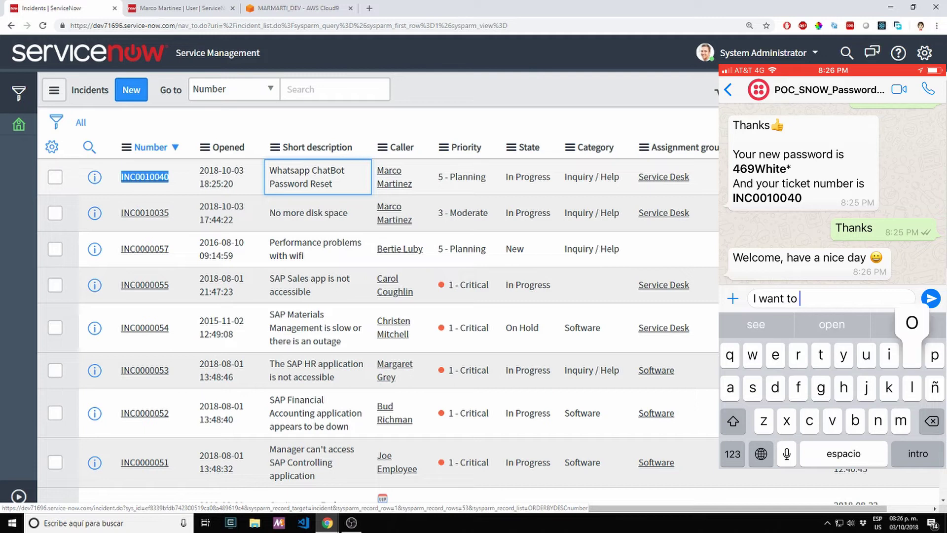
type("open a new ticket")
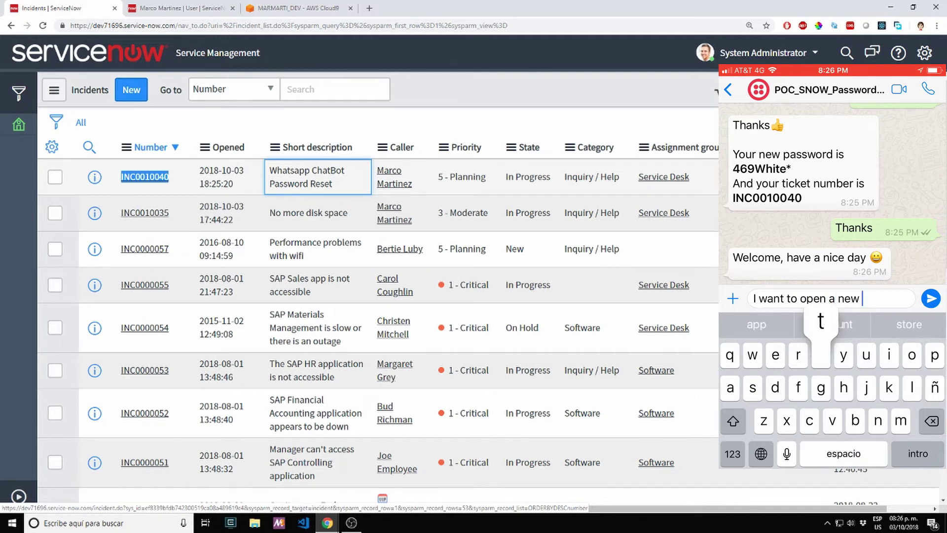
left_click(931, 298)
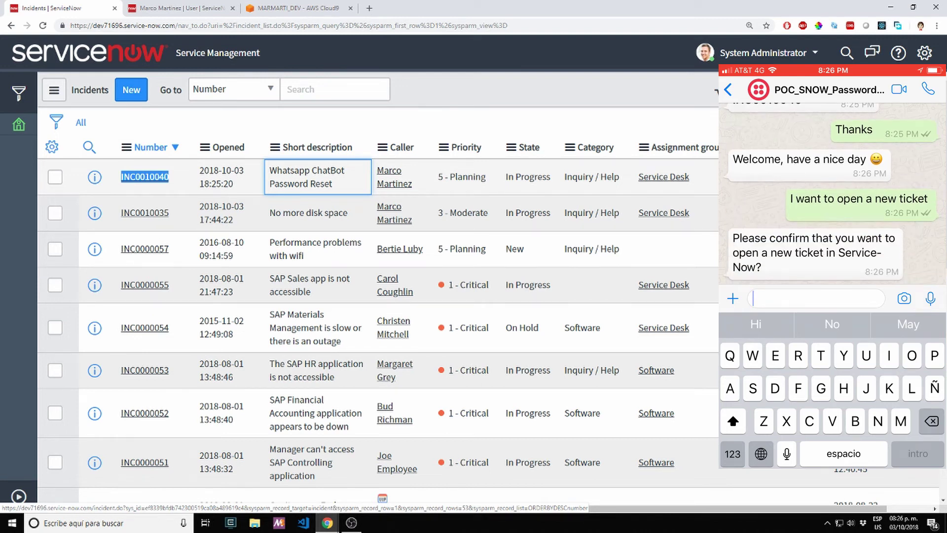
type("Yes")
left_click(931, 298)
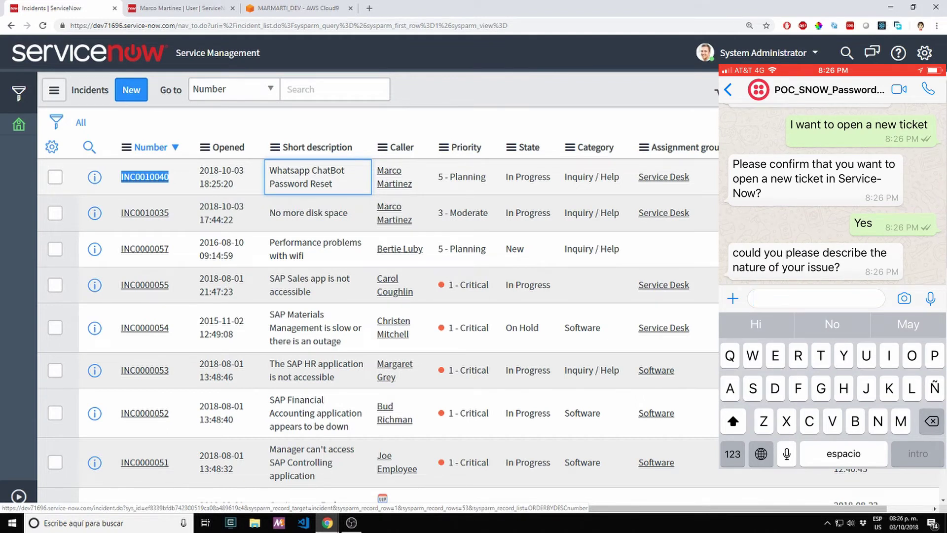
Describe the issue to the chatbot as "My laptop battery is not longer charging" and send the message
type("My l")
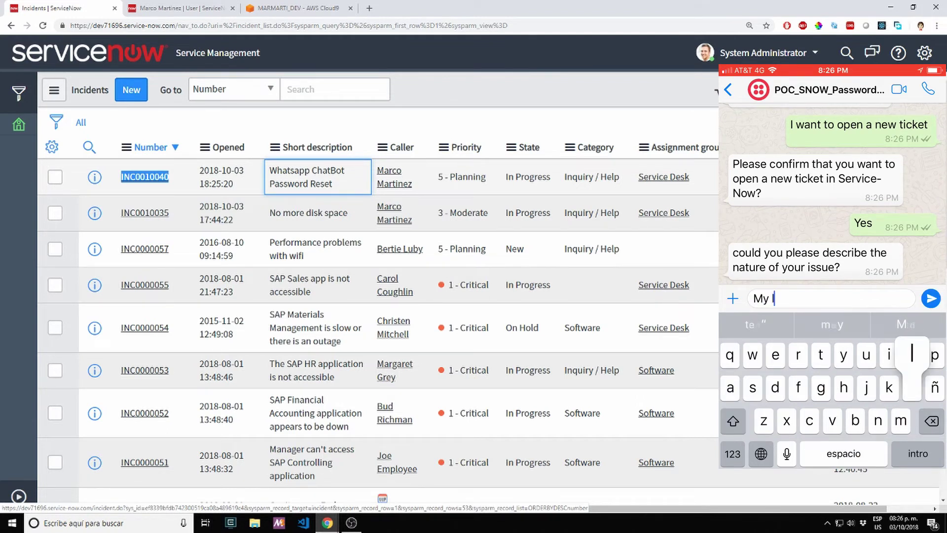
type("aptop b")
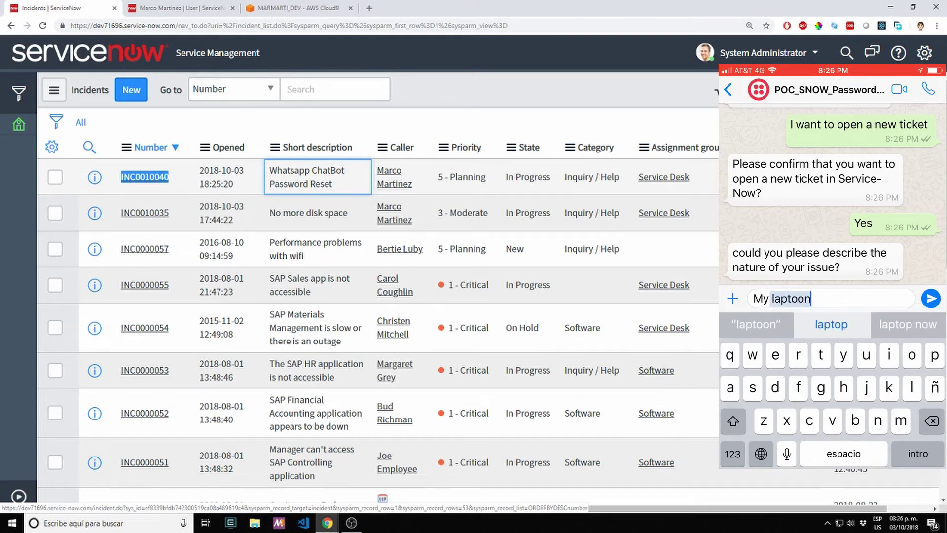
type("atter")
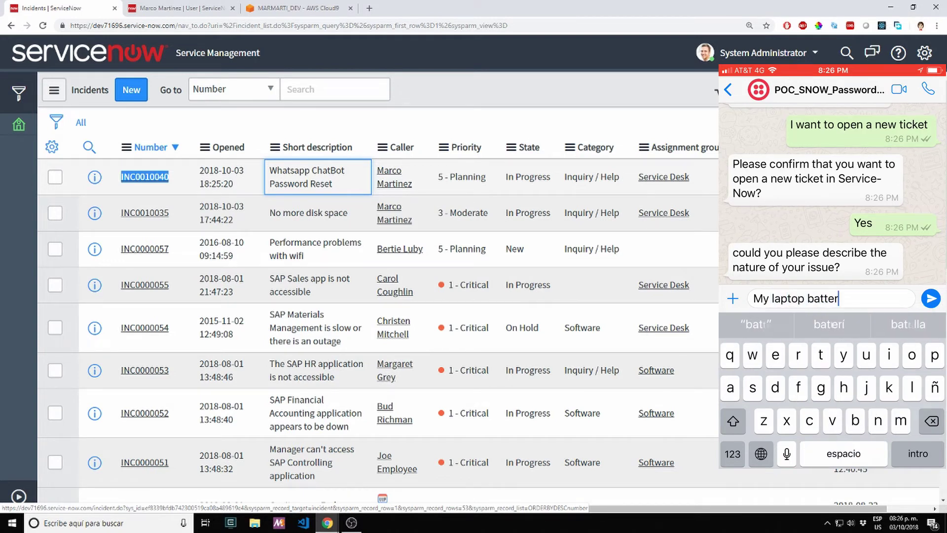
type("y is n")
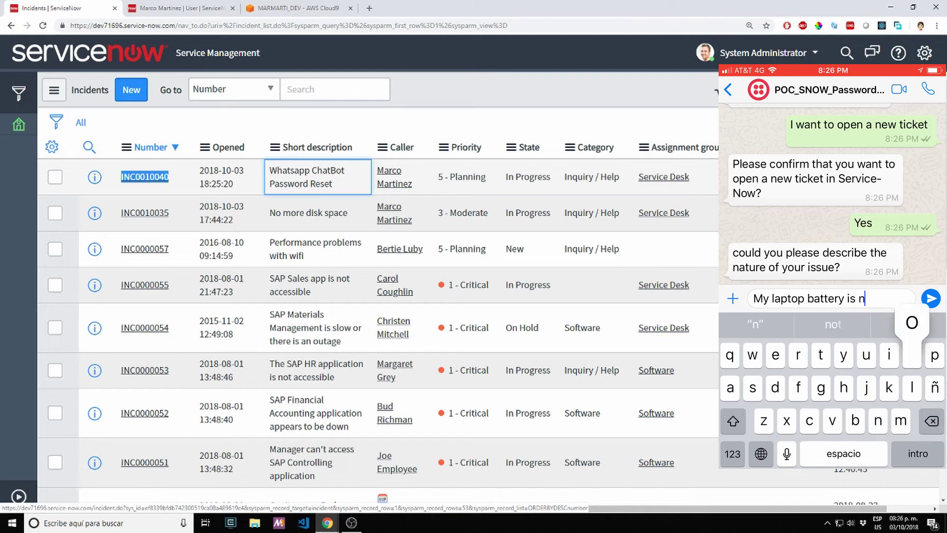
type("ot longer ")
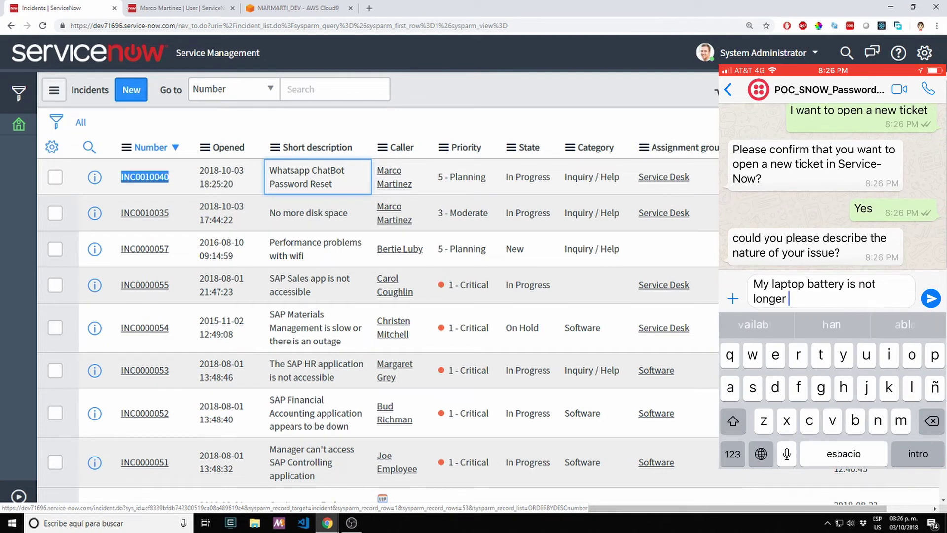
type("chsrg")
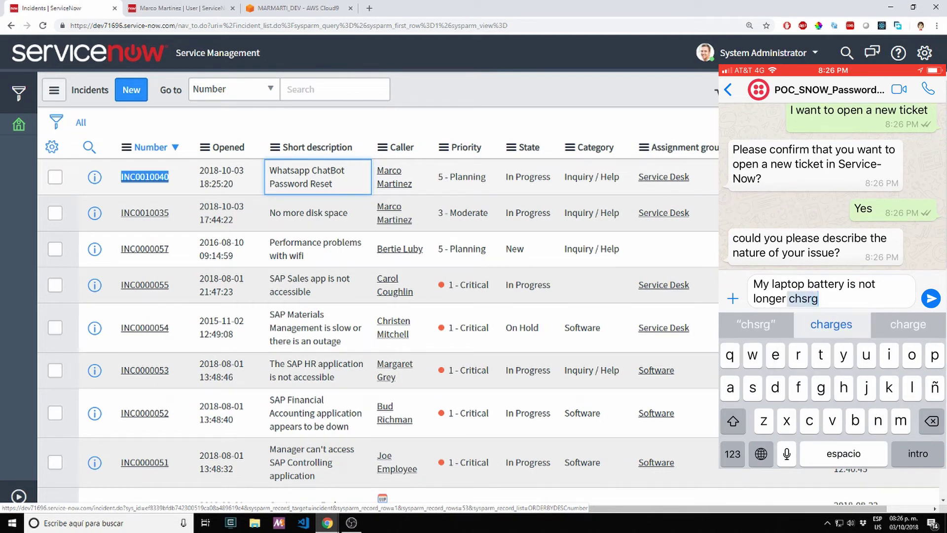
type("ing")
left_click(931, 298)
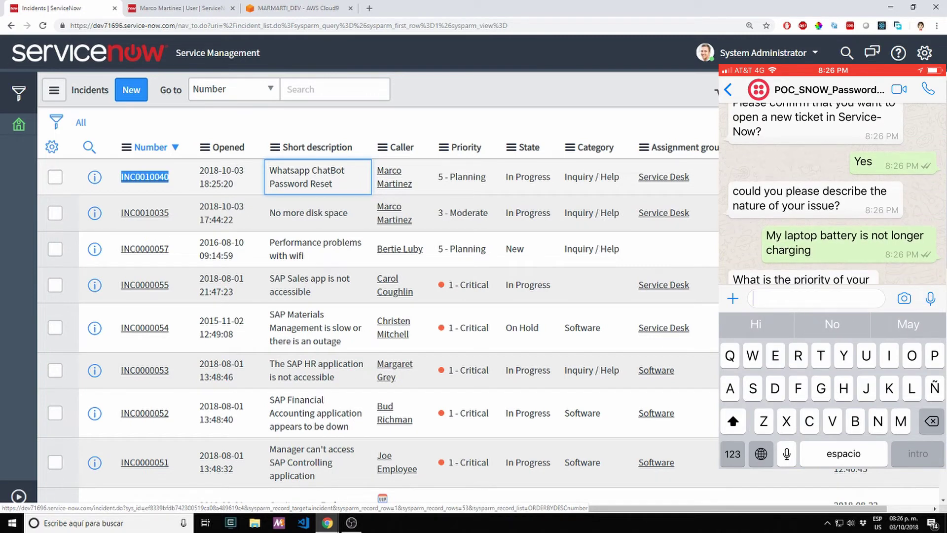
Answer the chatbot's question about the ticket's priority with "2"
left_click(733, 454)
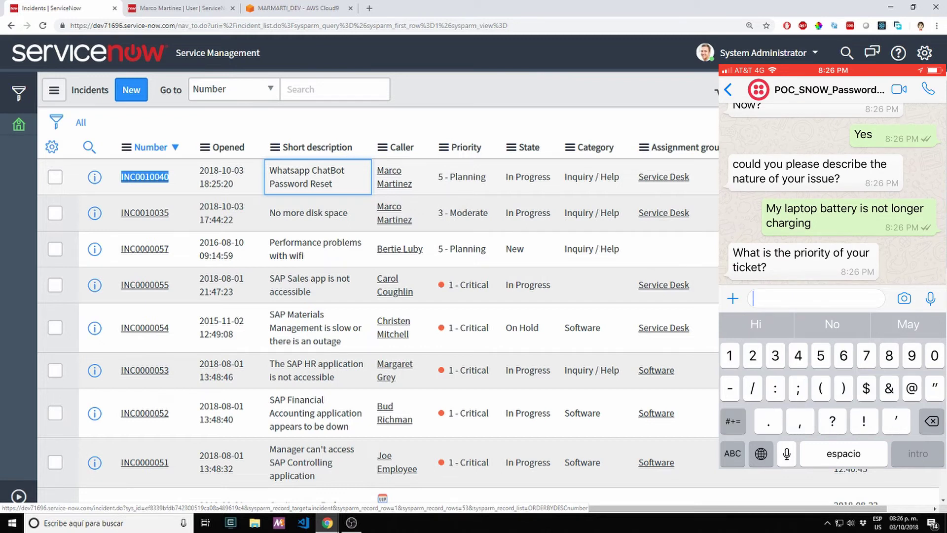
type("2")
left_click(931, 298)
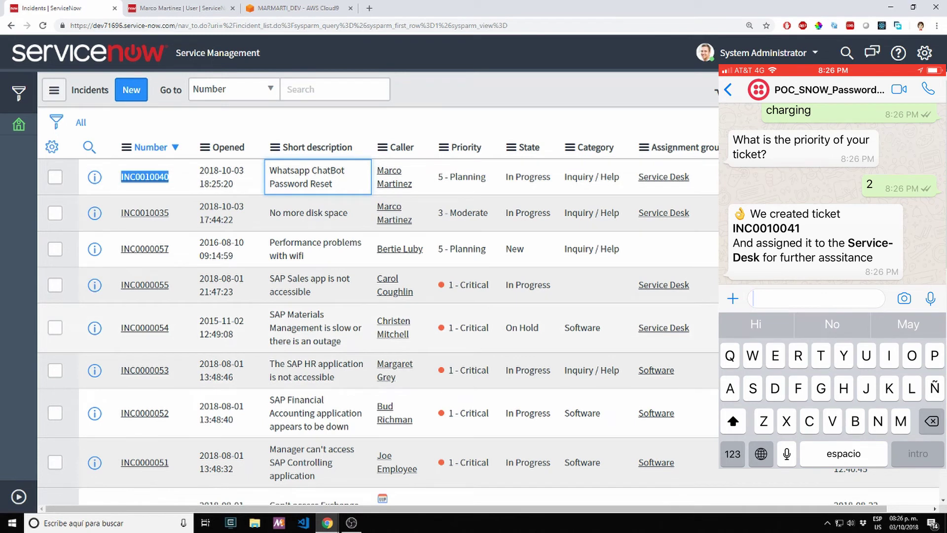
Reload the full incidents list, open the newest incident and check its short description and work notes
left_click(80, 123)
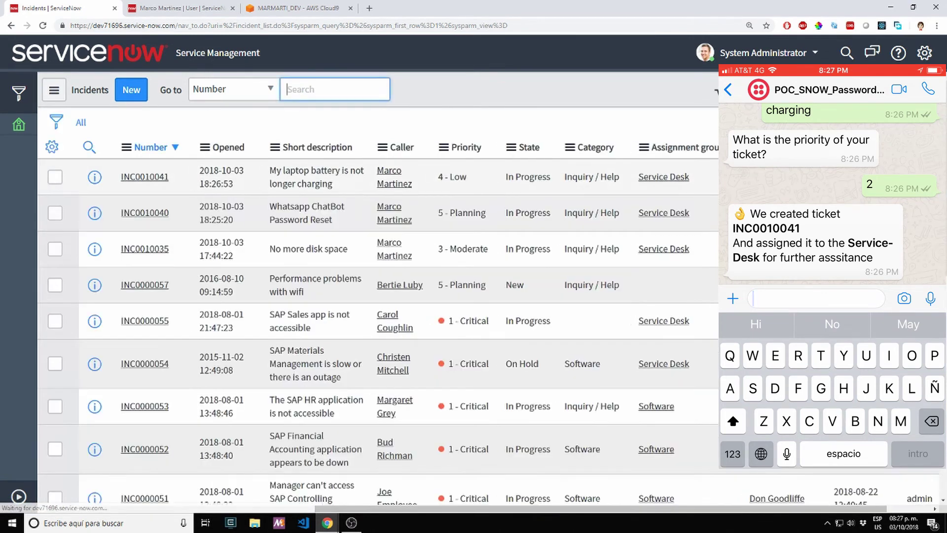
left_click(144, 177)
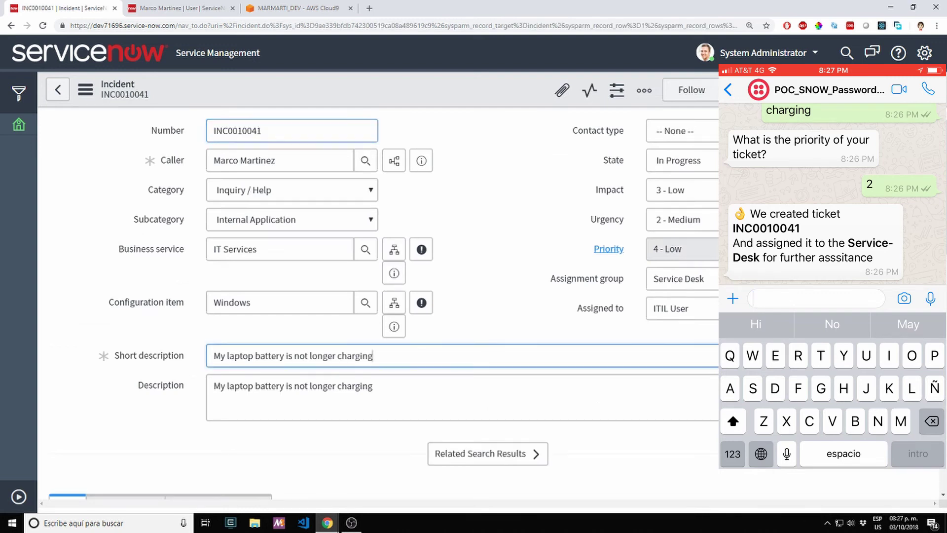
triple_click(377, 355)
scroll(377, 356, "down", 5)
left_click(377, 347)
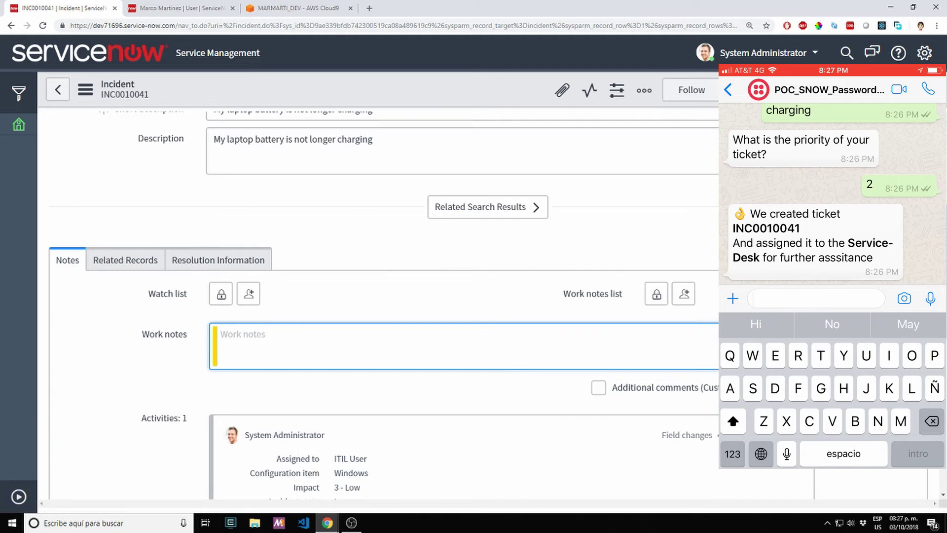
Reply "Thanks" to the chatbot after the laptop battery ticket is created
type("T")
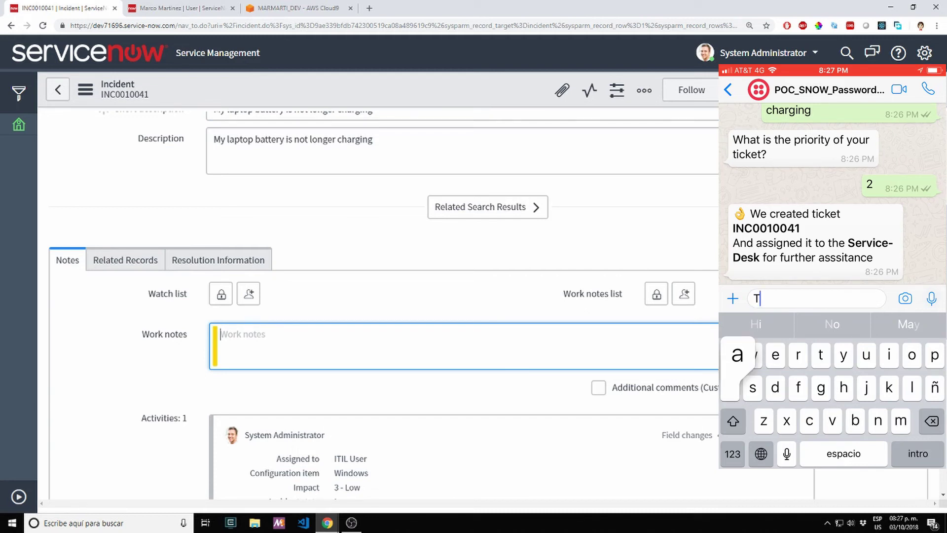
type("hanks")
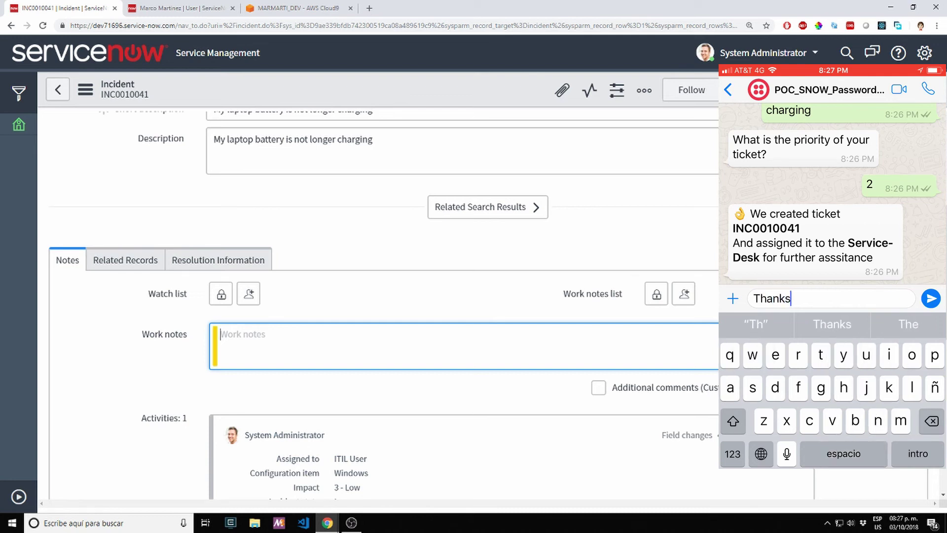
left_click(931, 298)
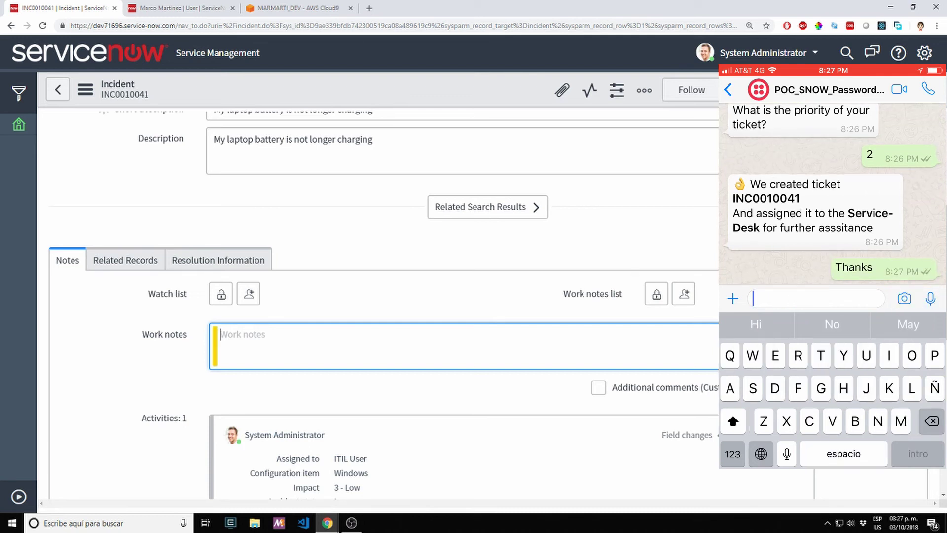
type("Y want t")
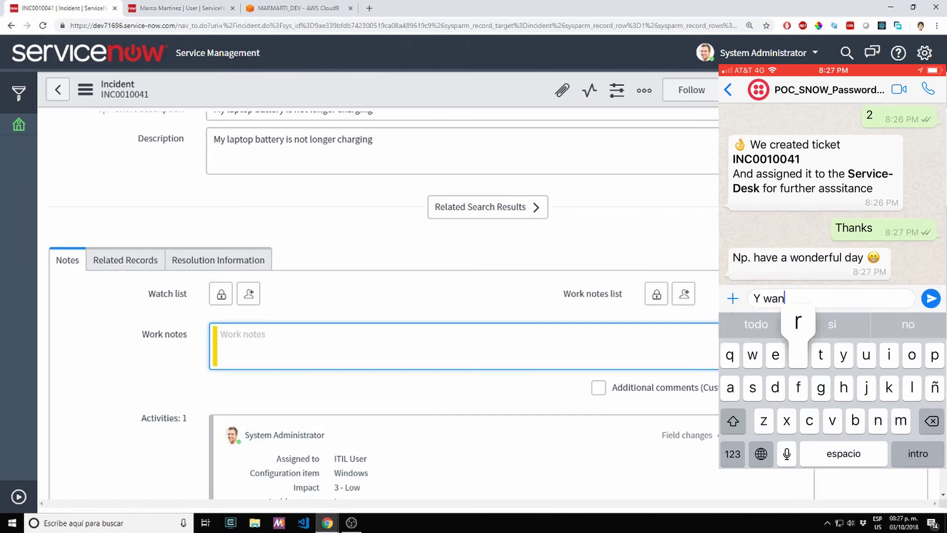
key("BackSpace")
key("BackSpace")
key("BackSpace")
key("BackSpace")
key("BackSpace")
key("BackSpace")
key("BackSpace")
key("BackSpace")
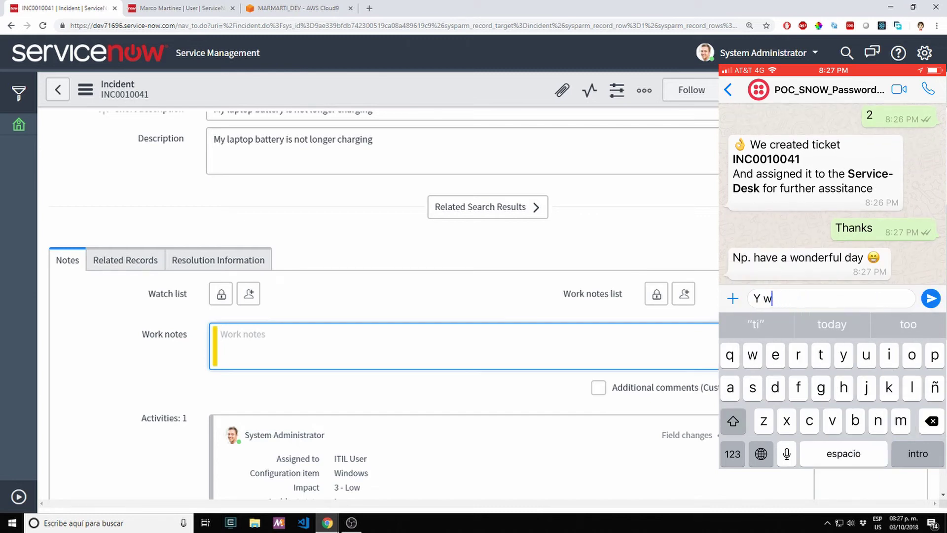
Send the chatbot "I want to see my open tickets" and display the whole reply
type("I want to see ")
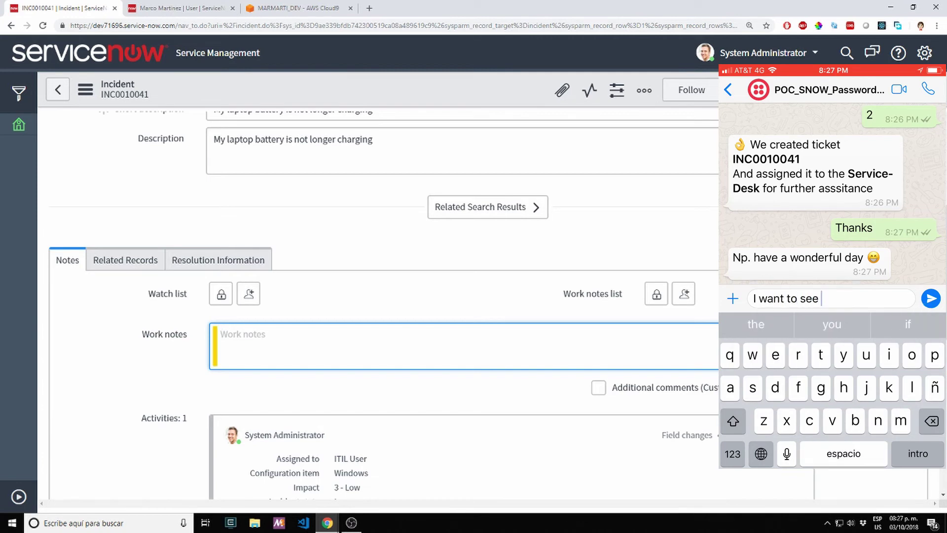
type("my open ")
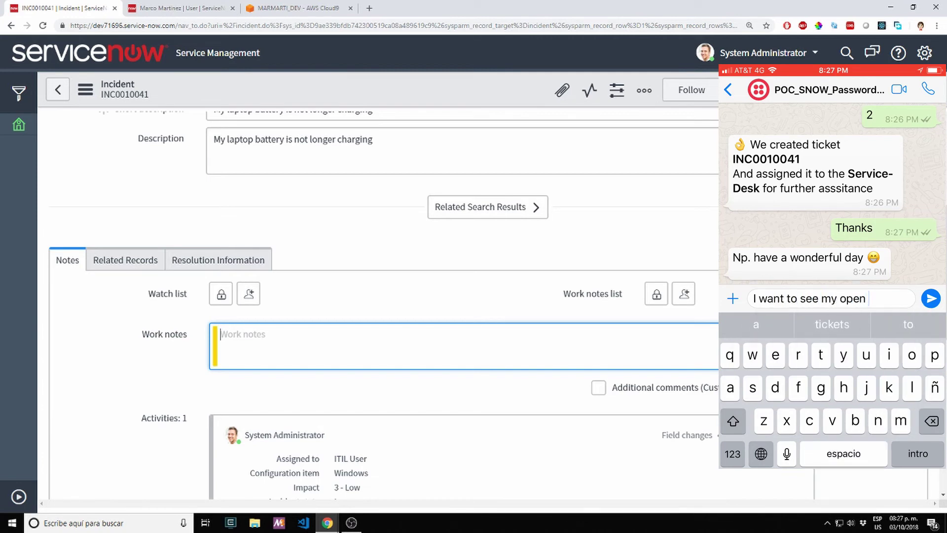
type("tickets")
left_click(931, 298)
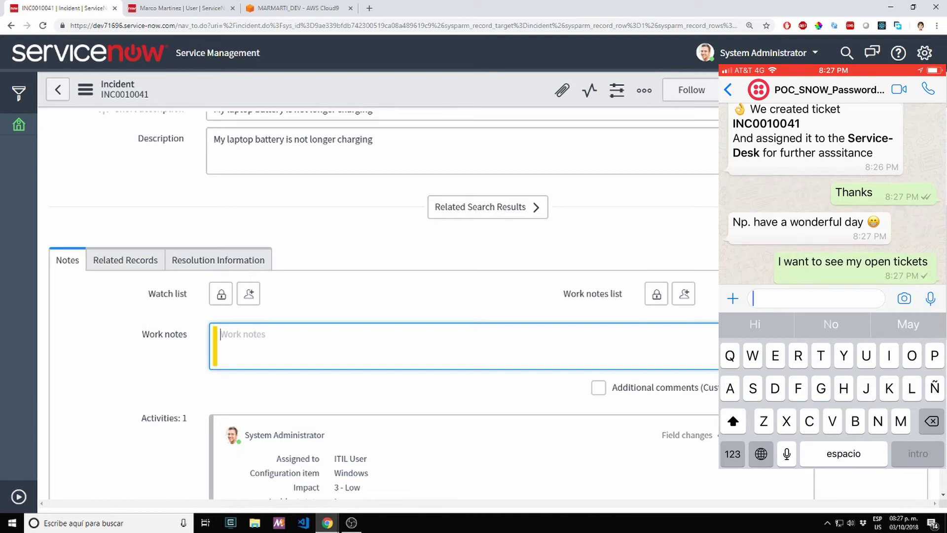
left_click(790, 197)
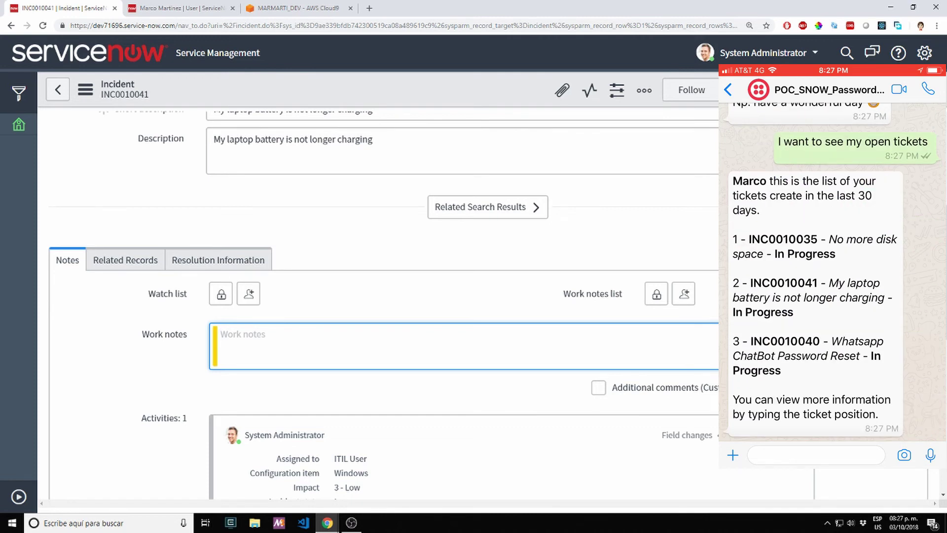
Return to the incidents list, compare the three newest incidents with the chatbot's list, and open the laptop battery incident
left_click(57, 89)
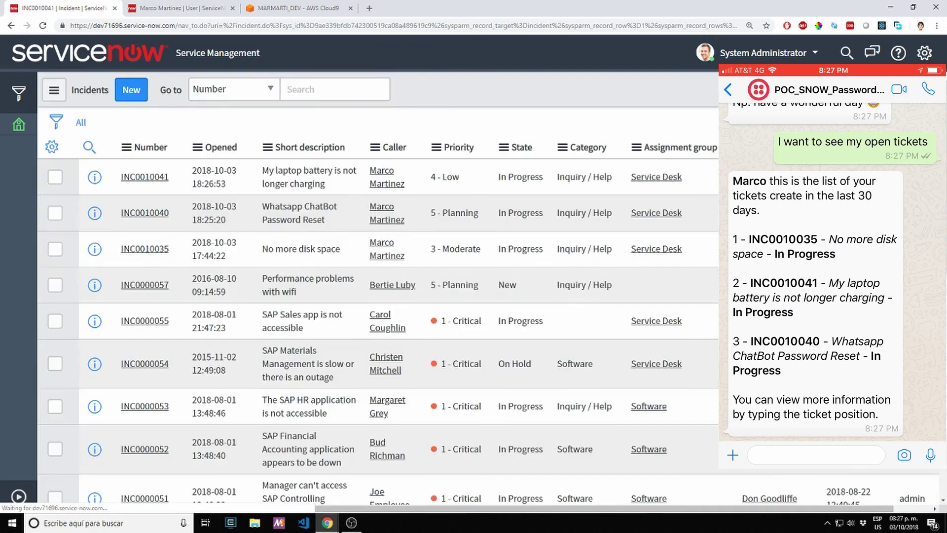
left_click_drag(415, 256, 270, 184)
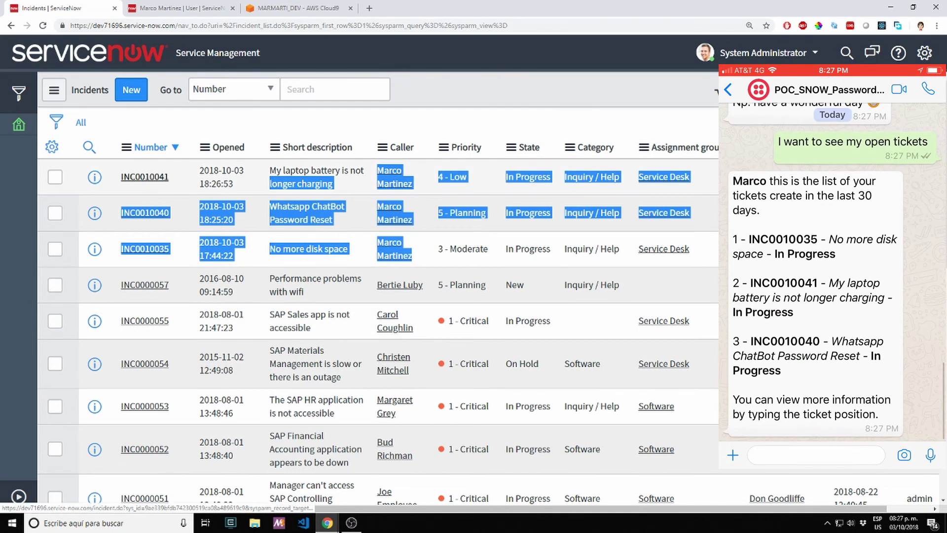
left_click(144, 176)
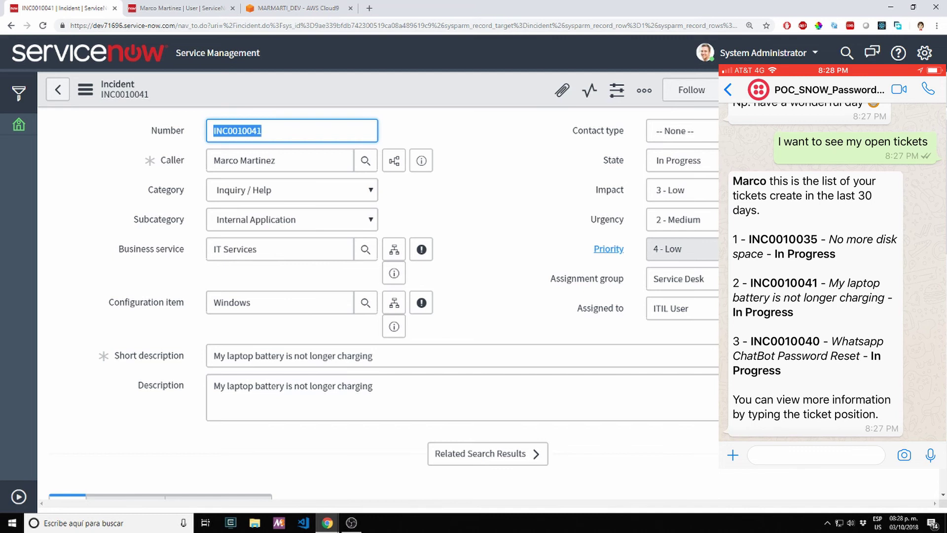
Reply "2" to the chatbot to request the details of the laptop battery ticket
left_click(816, 455)
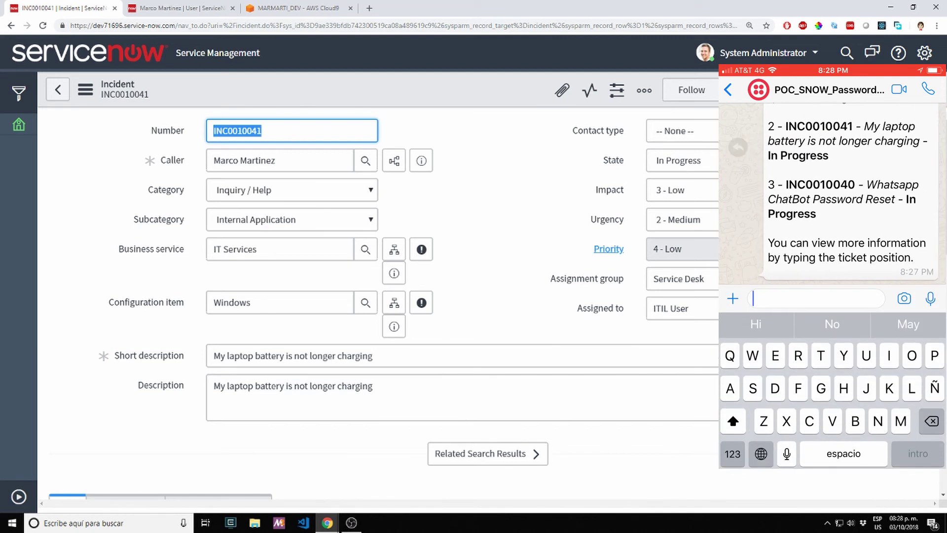
left_click(761, 454)
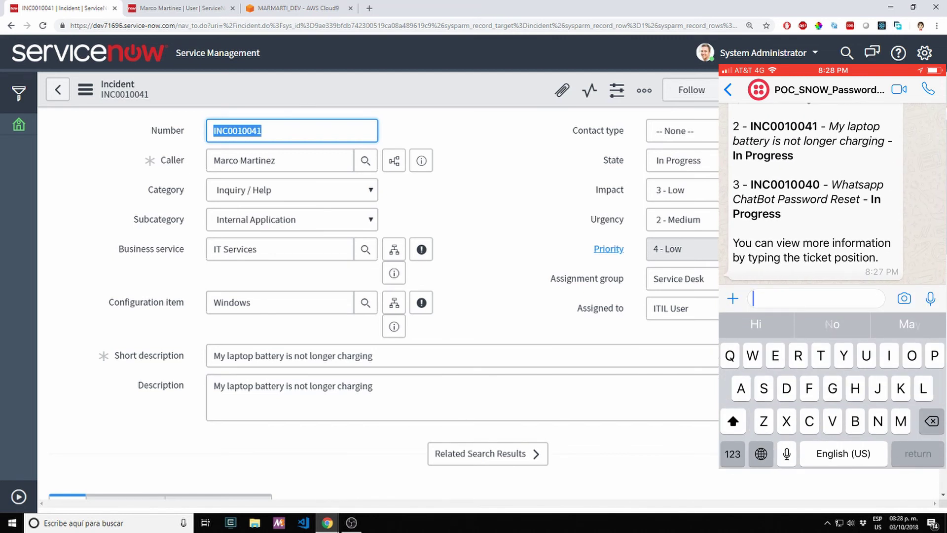
left_click(733, 454)
type("2")
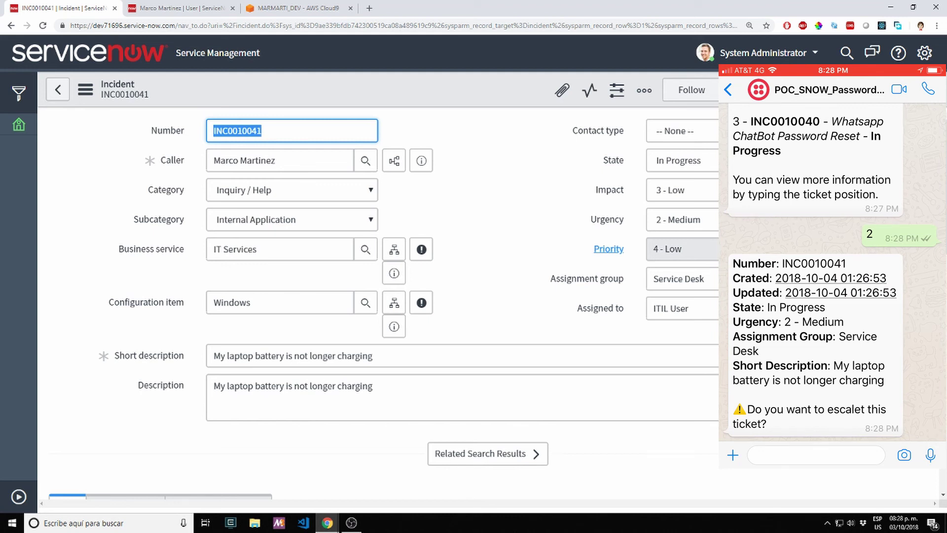
Reply "Yes" to the chatbot to escalate the ticket, and highlight the escalation work note in the incident's activities
scroll(378, 346, "down", 5)
left_click(378, 345)
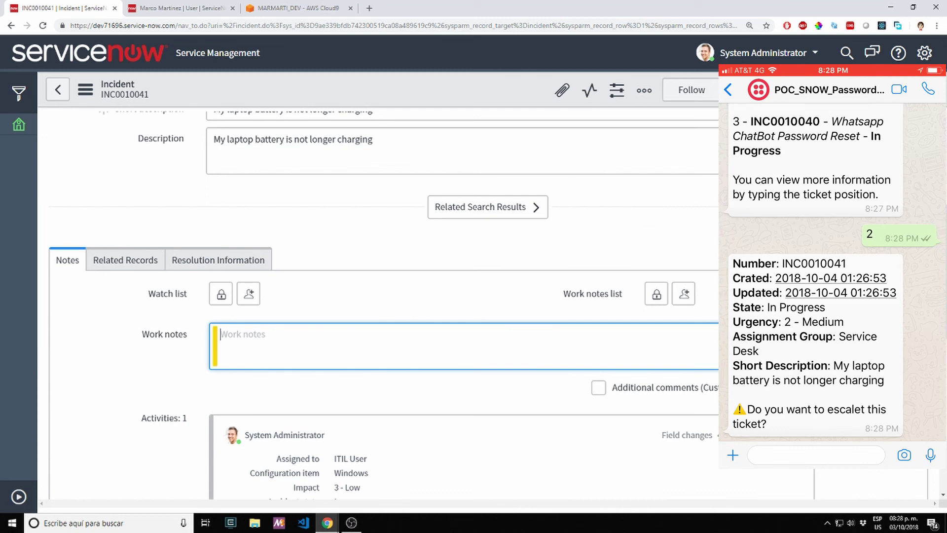
left_click(816, 455)
type("Ues")
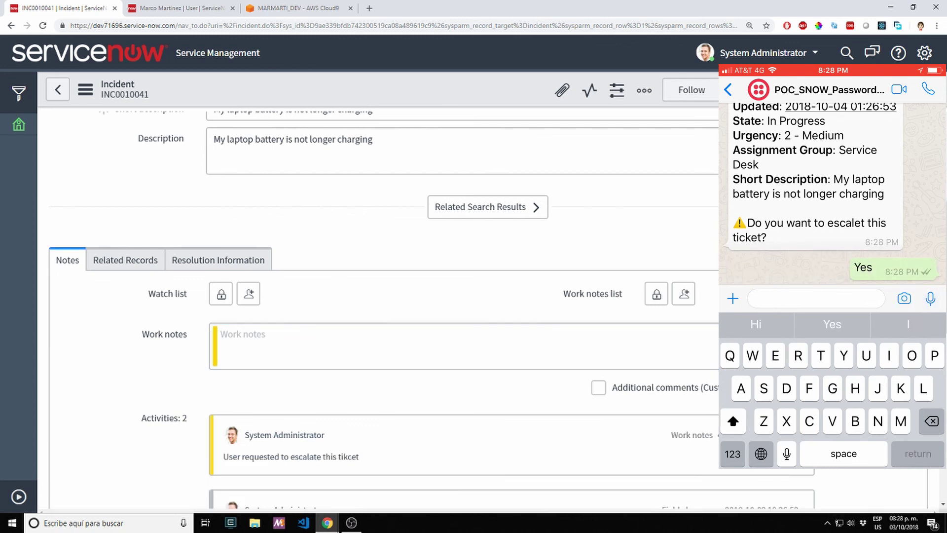
left_click_drag(361, 310, 243, 287)
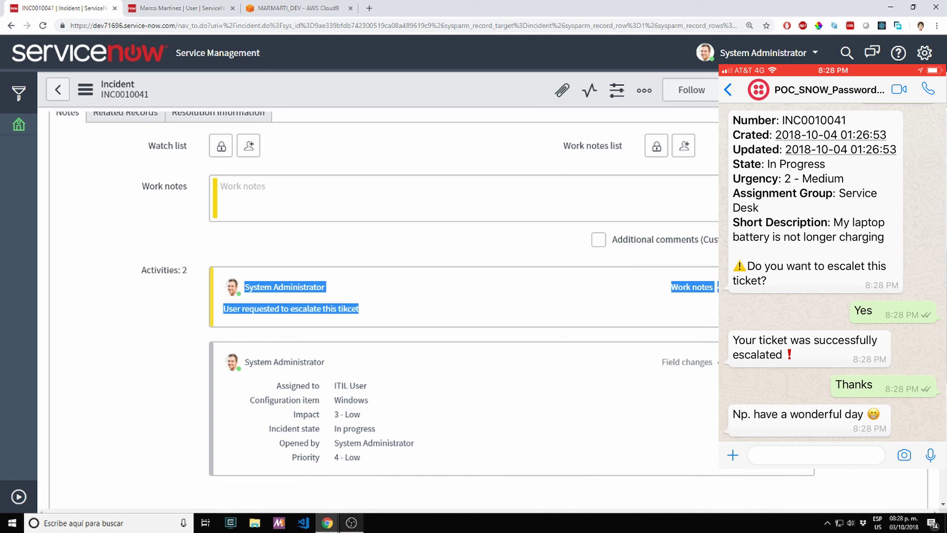
mouse_move(352, 523)
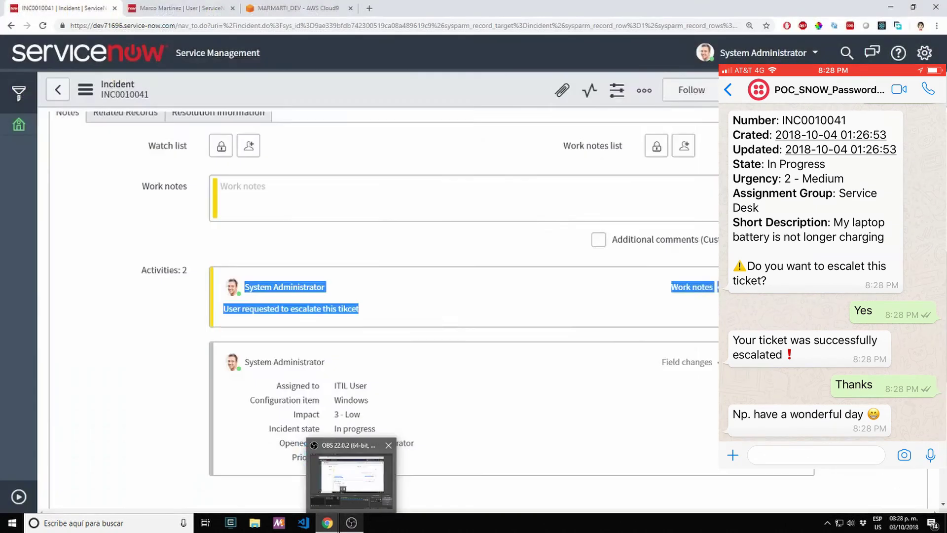
left_click(351, 523)
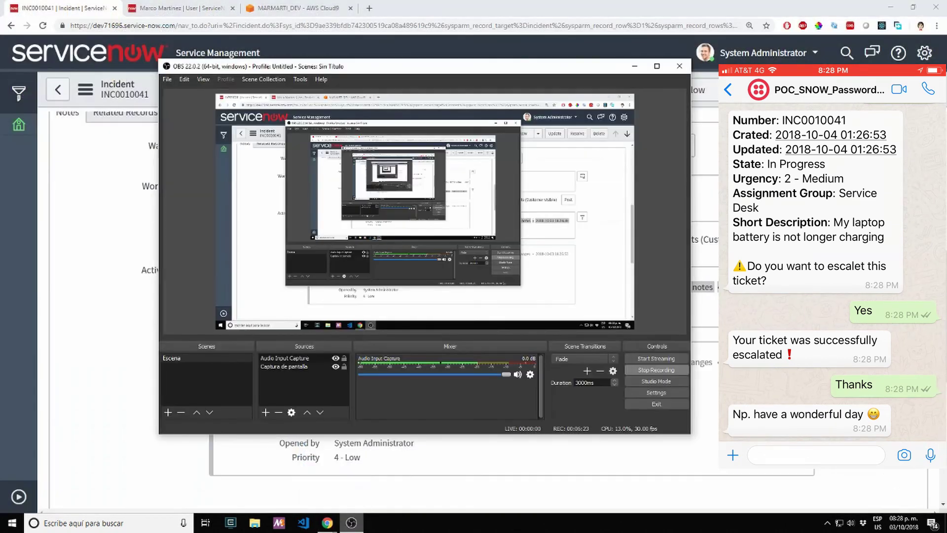